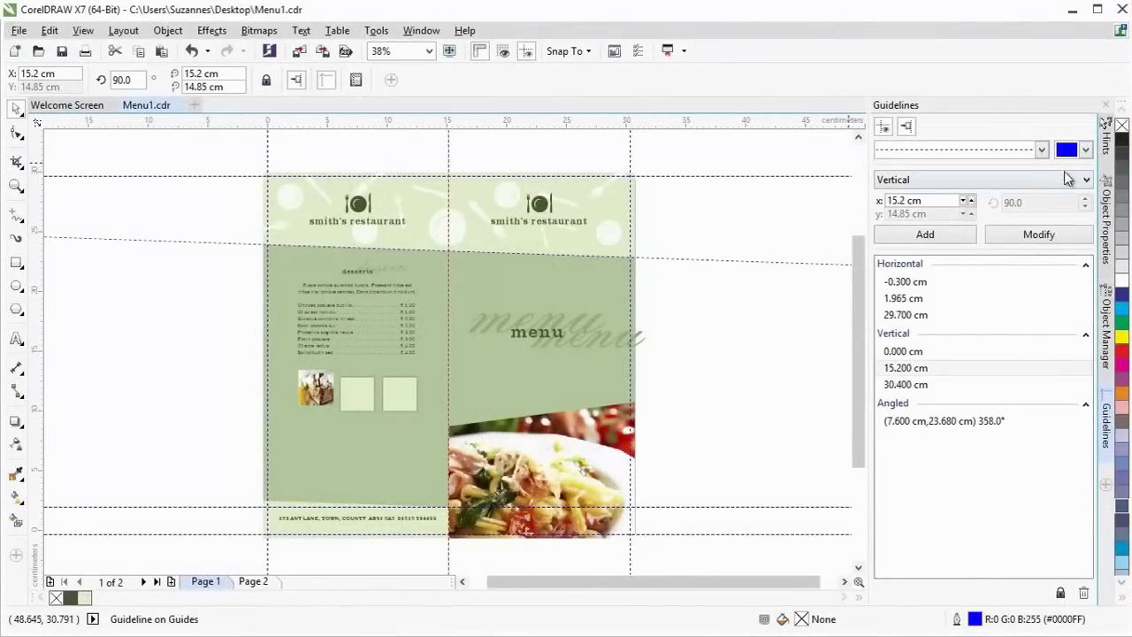
# - Make the 15.2 cm vertical guideline dashed, zoom in on the fork icon, and reduce photo lens distortion
pyautogui.click(1043, 152)
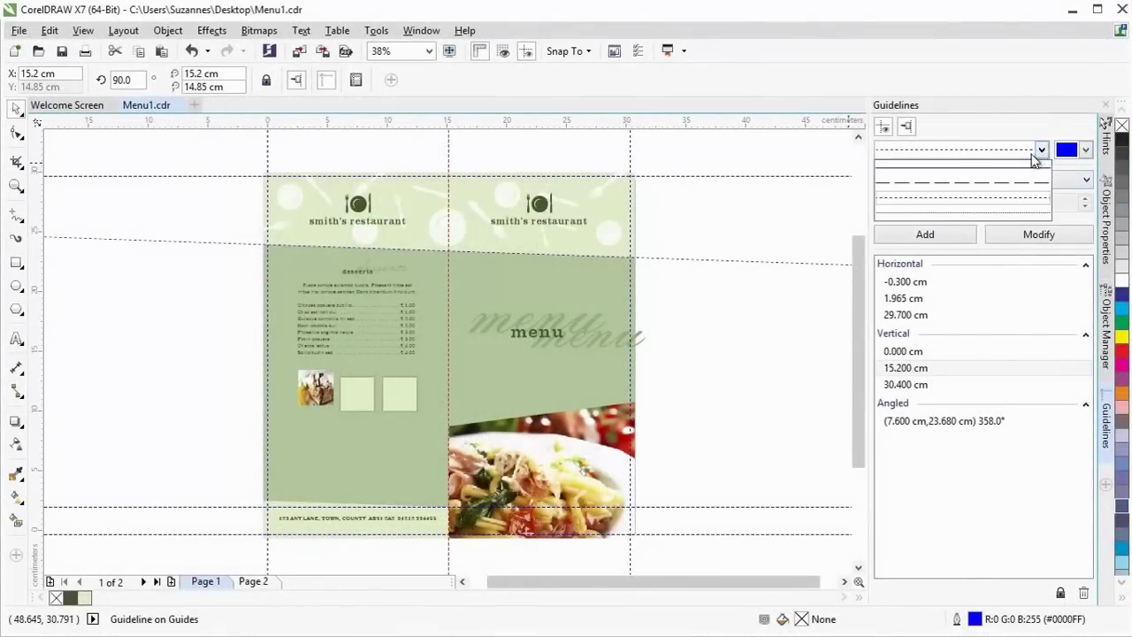
pyautogui.click(1008, 197)
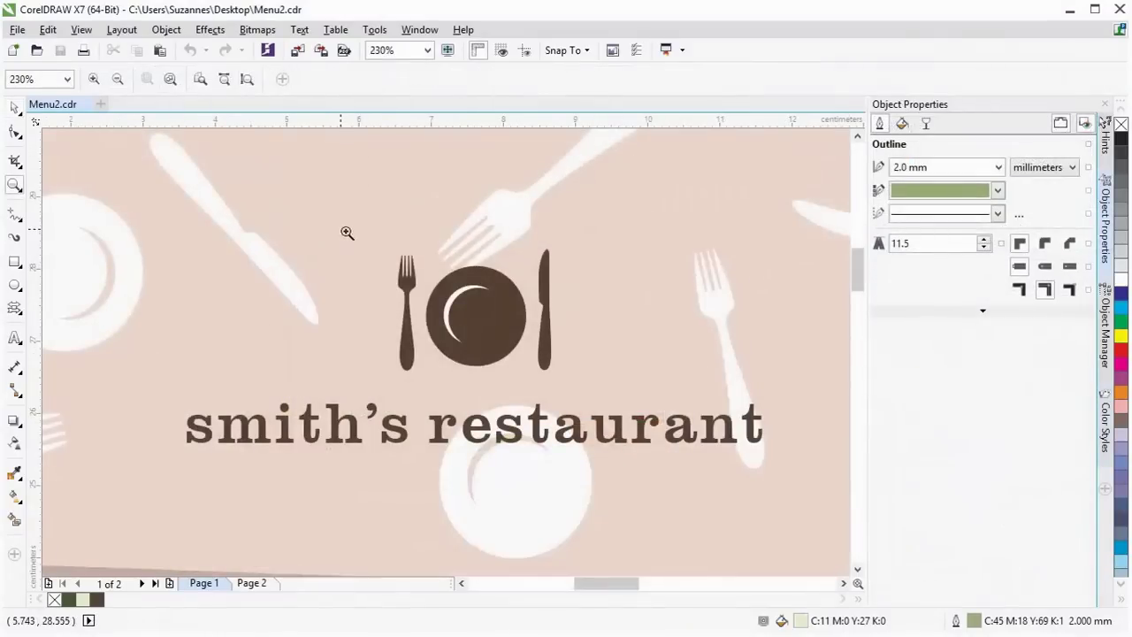
pyautogui.moveTo(341, 230); pyautogui.dragTo(447, 309)
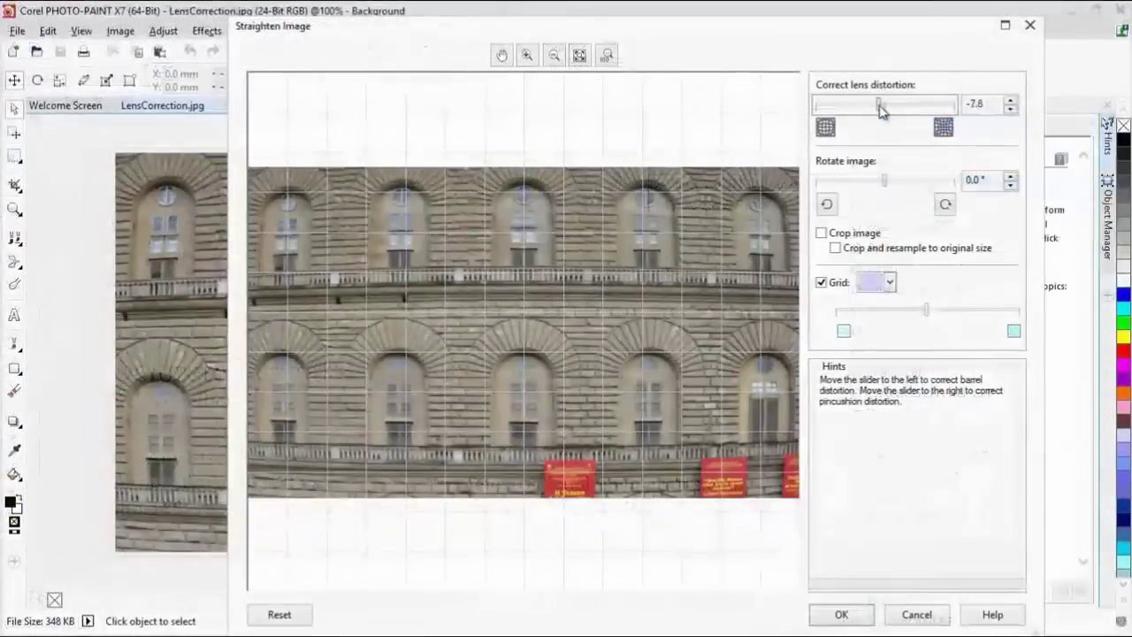
pyautogui.moveTo(890, 106); pyautogui.dragTo(871, 111)
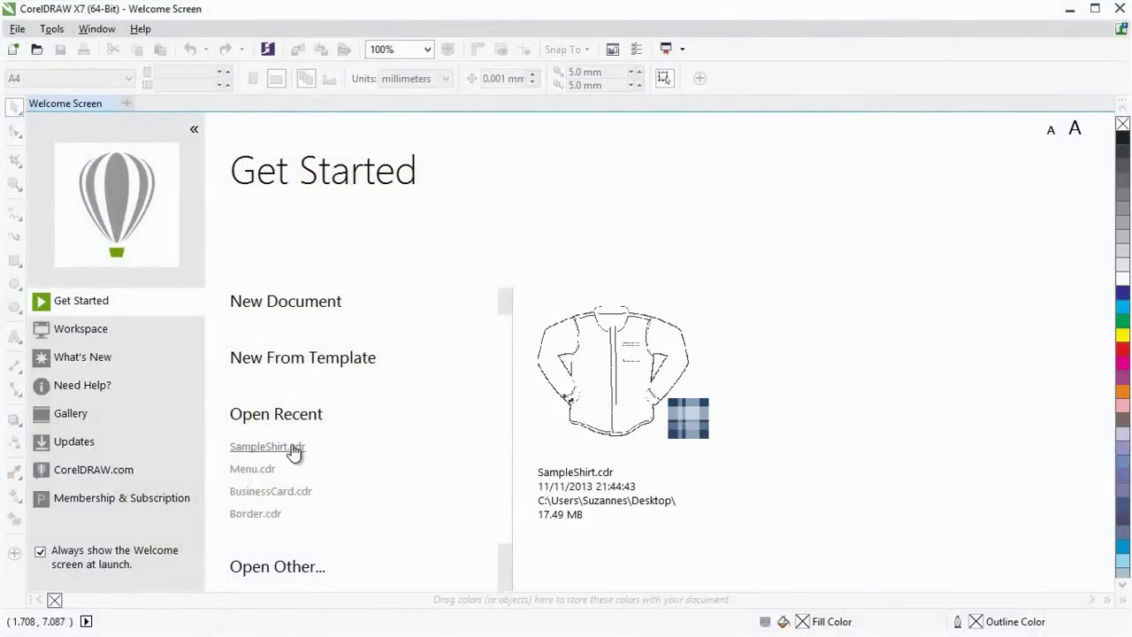
# - Scroll through the What's New feature list, then view the Need Help? and Workspace pages
pyautogui.click(111, 358)
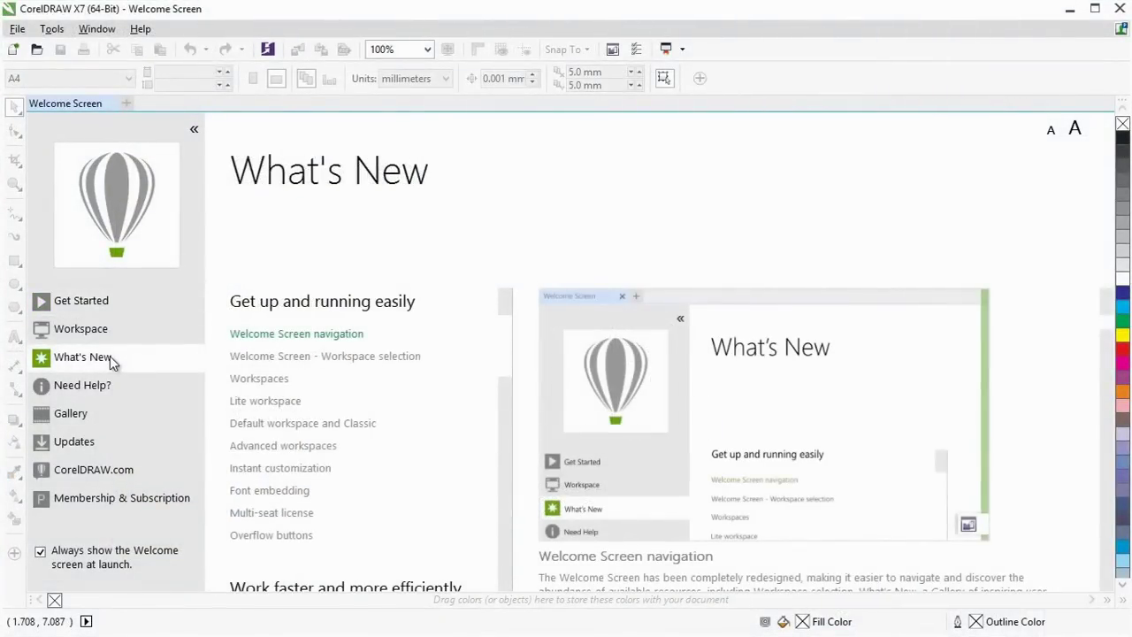
pyautogui.scroll(-1, 505, 359)
pyautogui.scroll(-3, 505, 359)
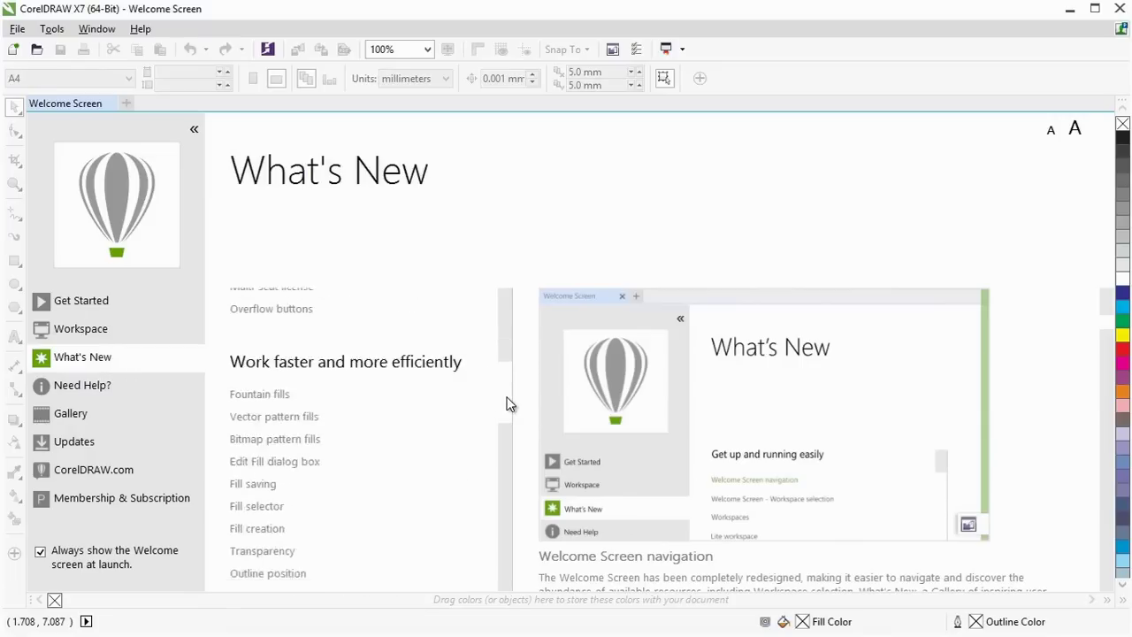
pyautogui.scroll(-3, 505, 360)
pyautogui.scroll(4, 500, 361)
pyautogui.scroll(2, 510, 306)
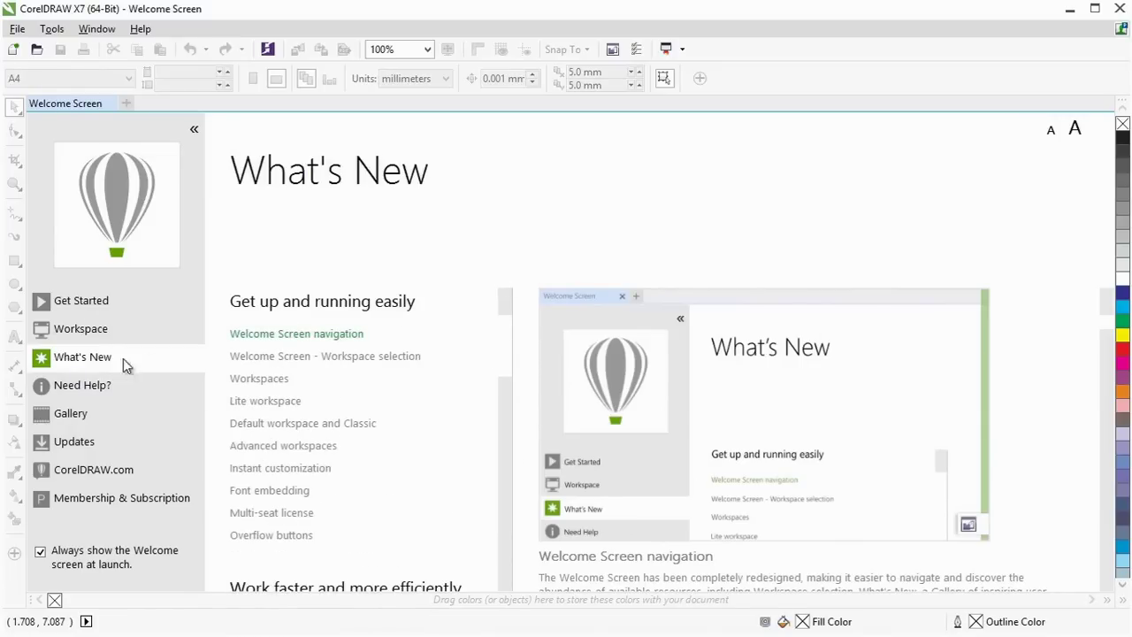
pyautogui.click(72, 389)
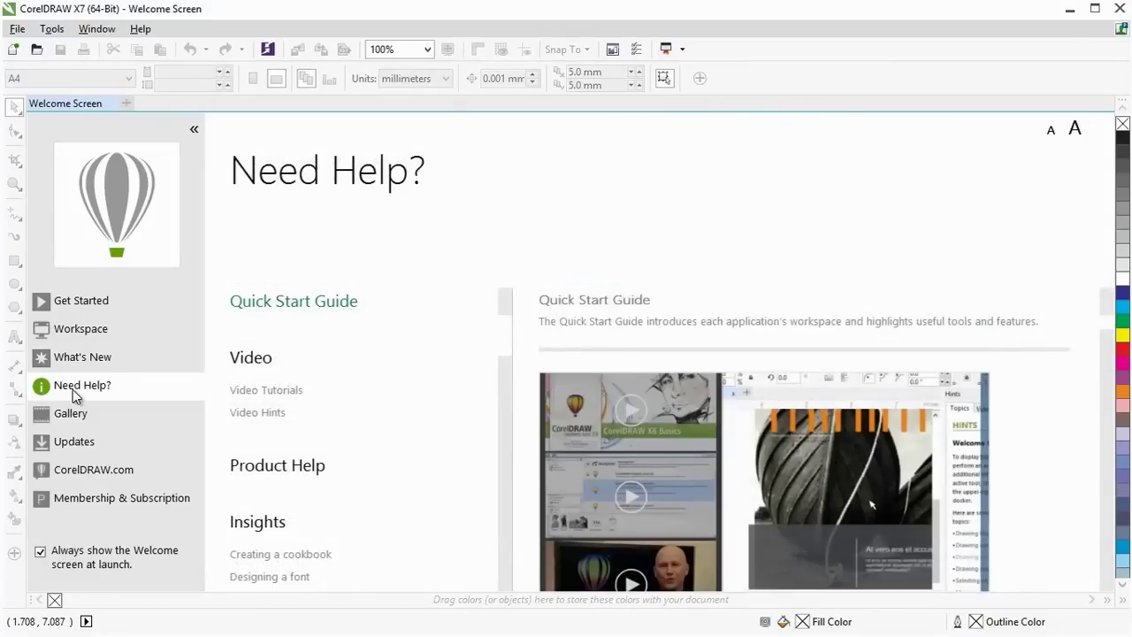
pyautogui.click(80, 331)
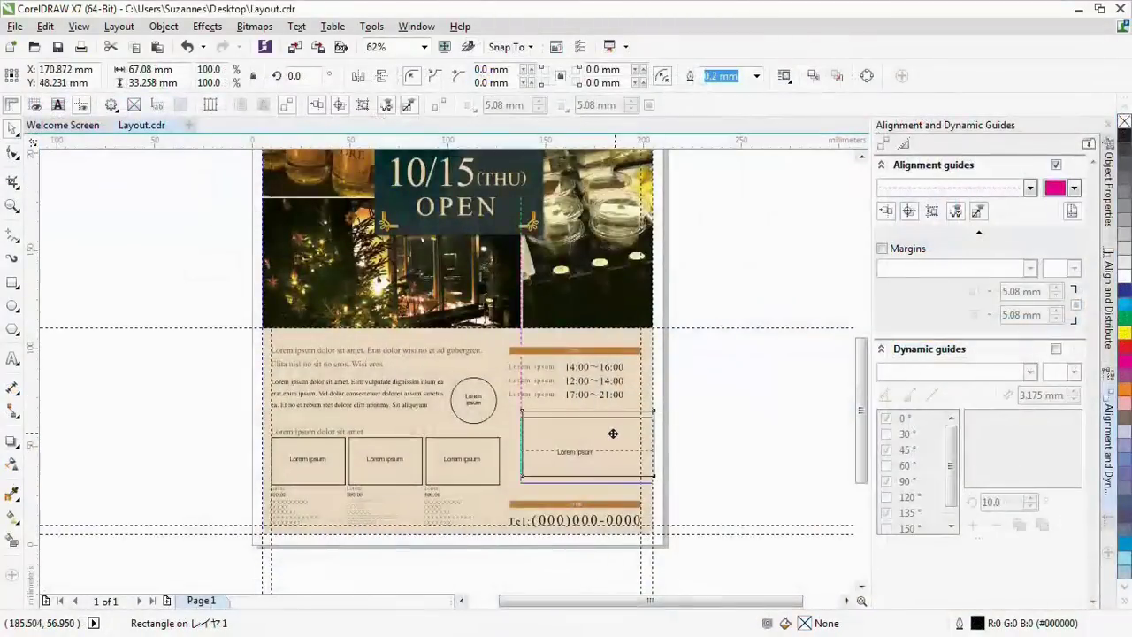
# - Nudge the rectangle left, add the Position transformation panel, and hide the property bar's Units setting
pyautogui.moveTo(613, 433); pyautogui.dragTo(602, 436)
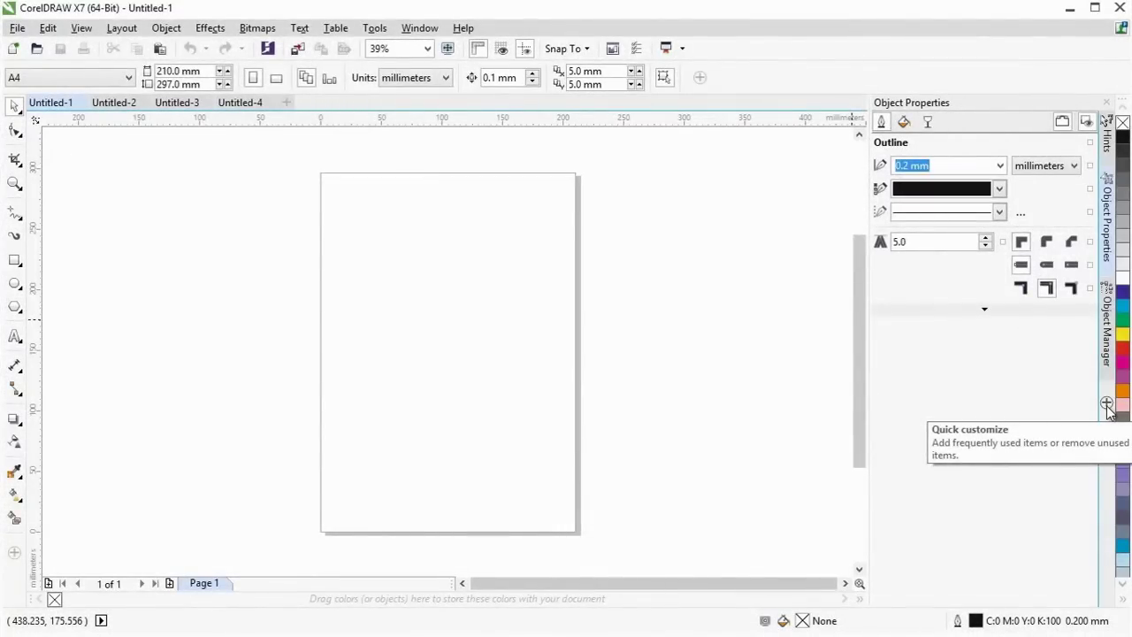
pyautogui.click(1107, 404)
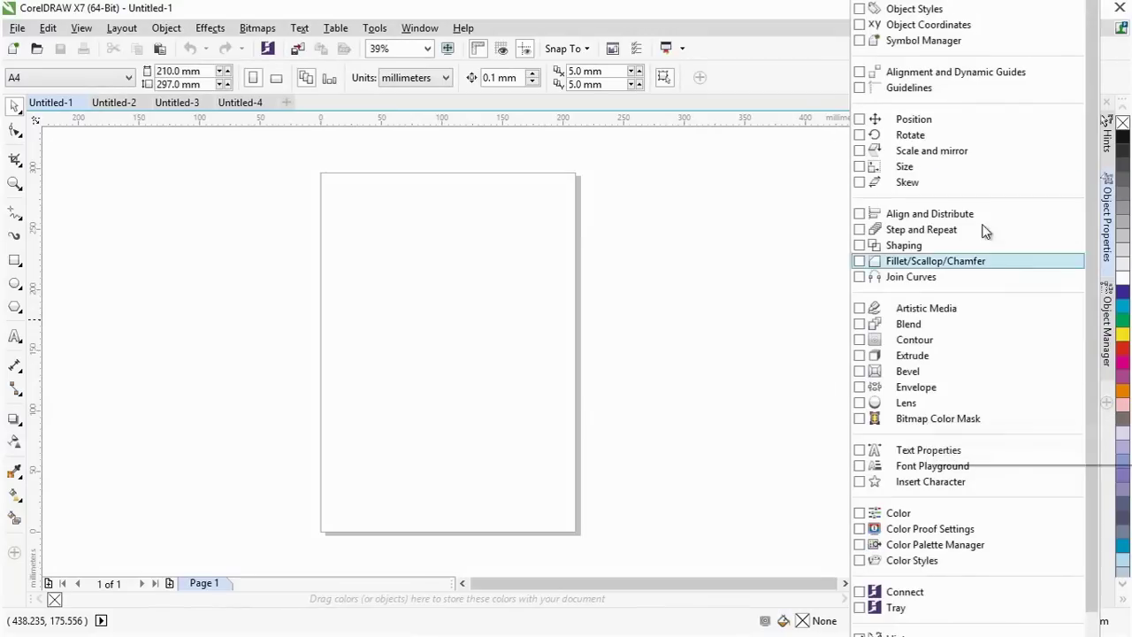
pyautogui.click(861, 120)
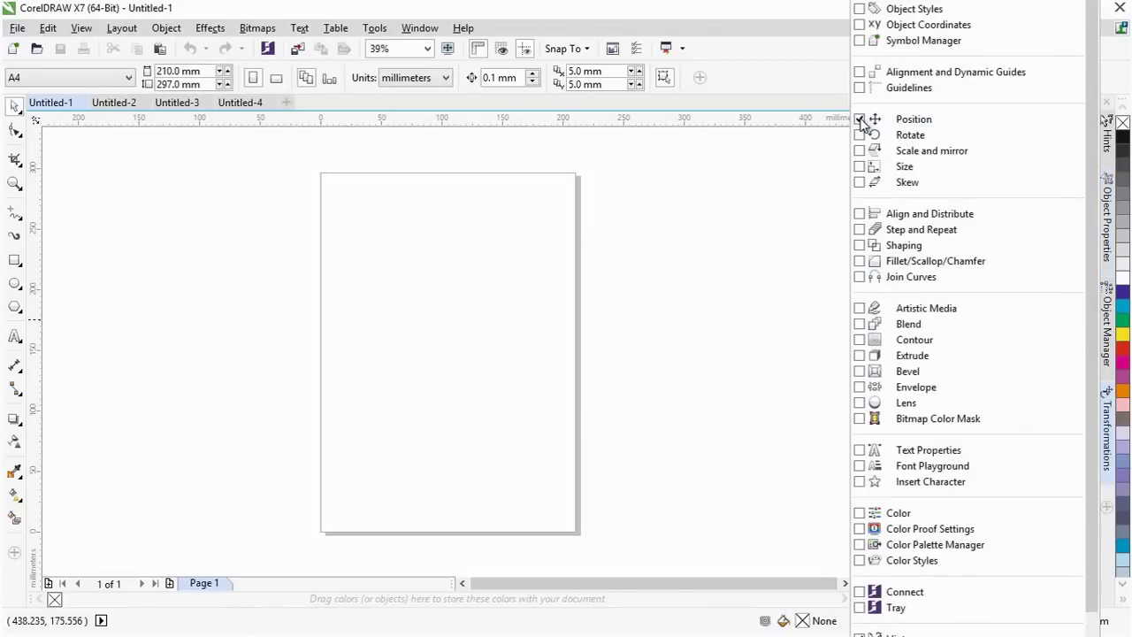
pyautogui.click(700, 77)
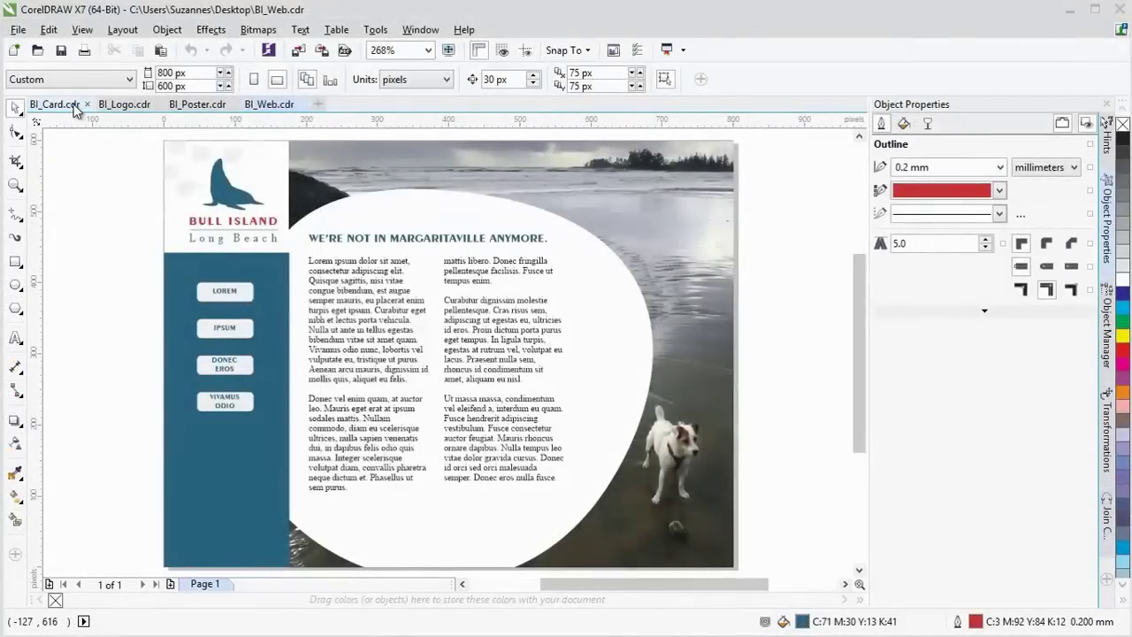
# - Cycle through the BI_Card, BI_Logo, BI_Poster and BI_Web tabs, then float BI_Web as its own window
pyautogui.click(76, 106)
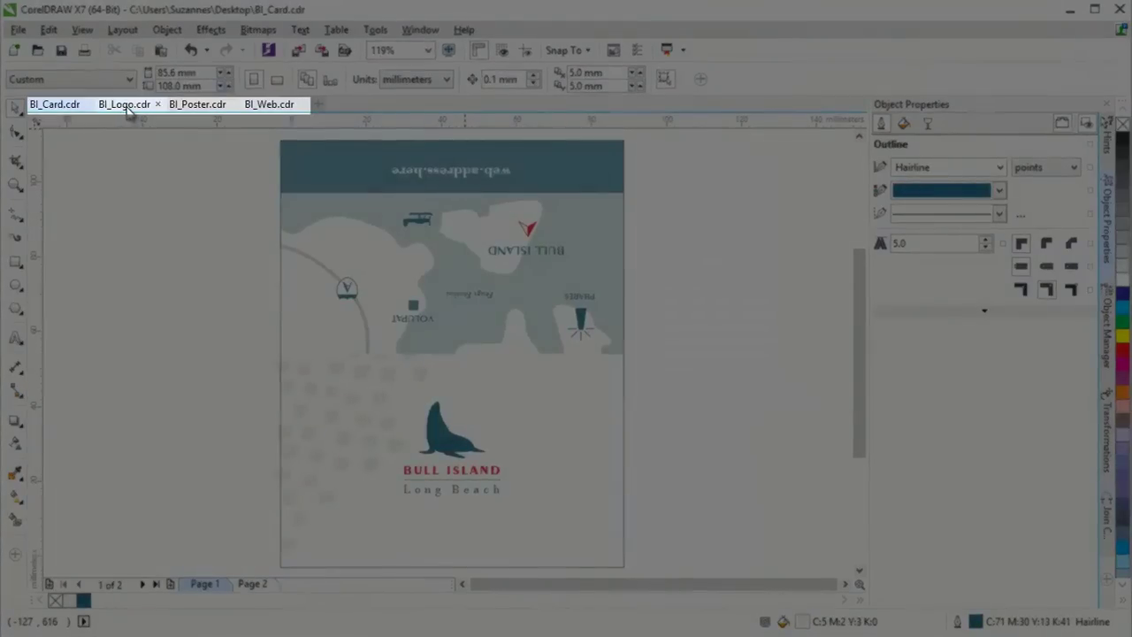
pyautogui.click(127, 104)
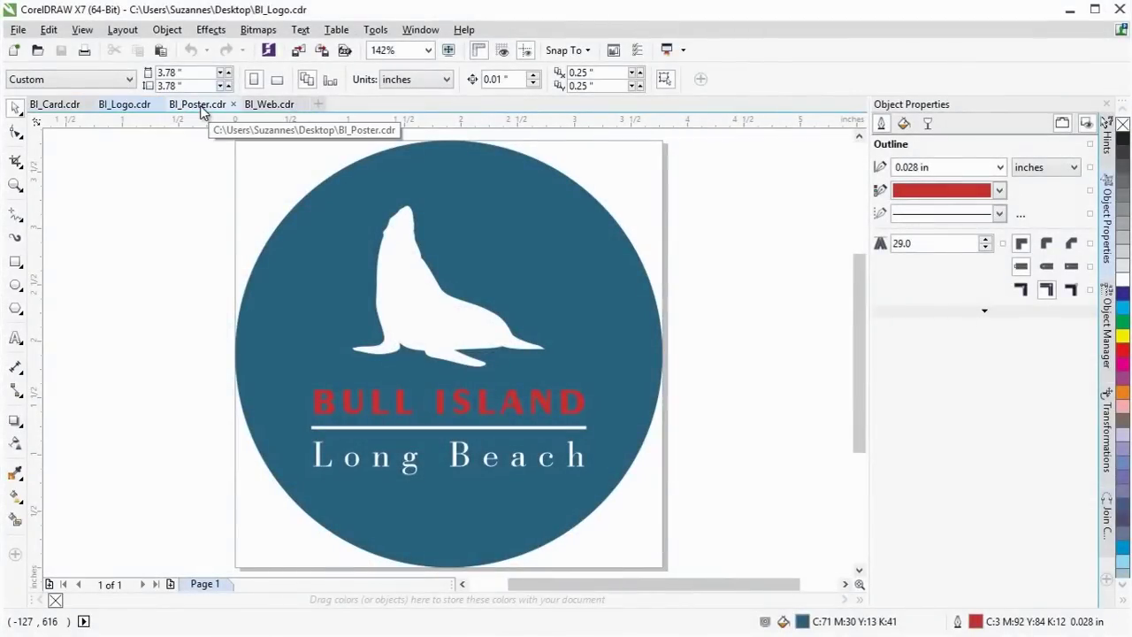
pyautogui.click(198, 105)
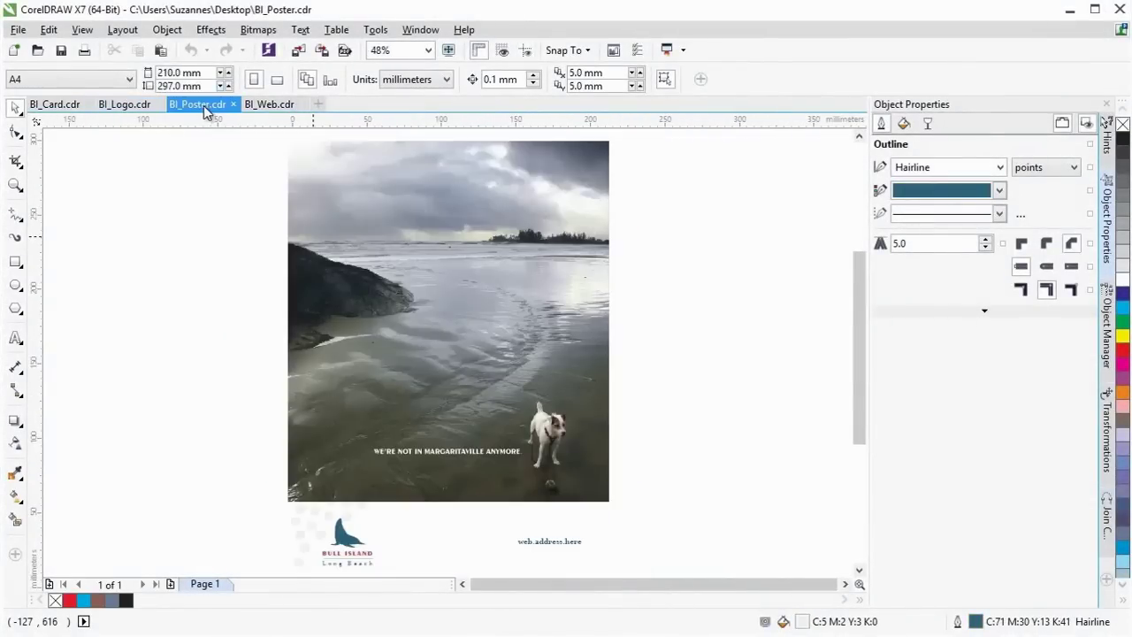
pyautogui.click(269, 104)
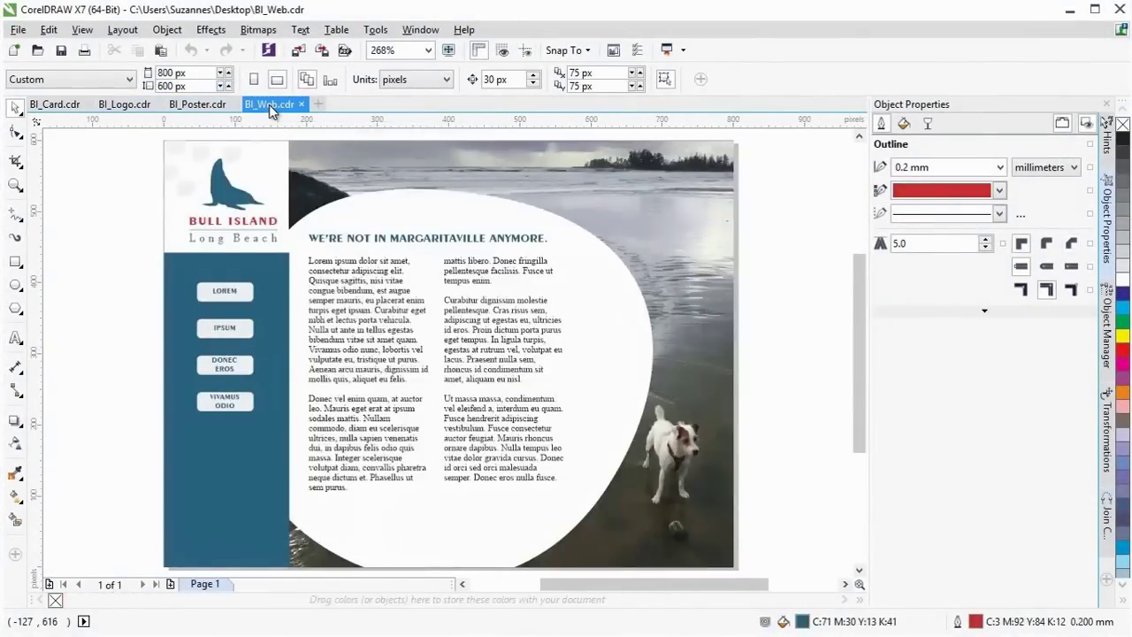
pyautogui.moveTo(269, 105); pyautogui.dragTo(300, 248)
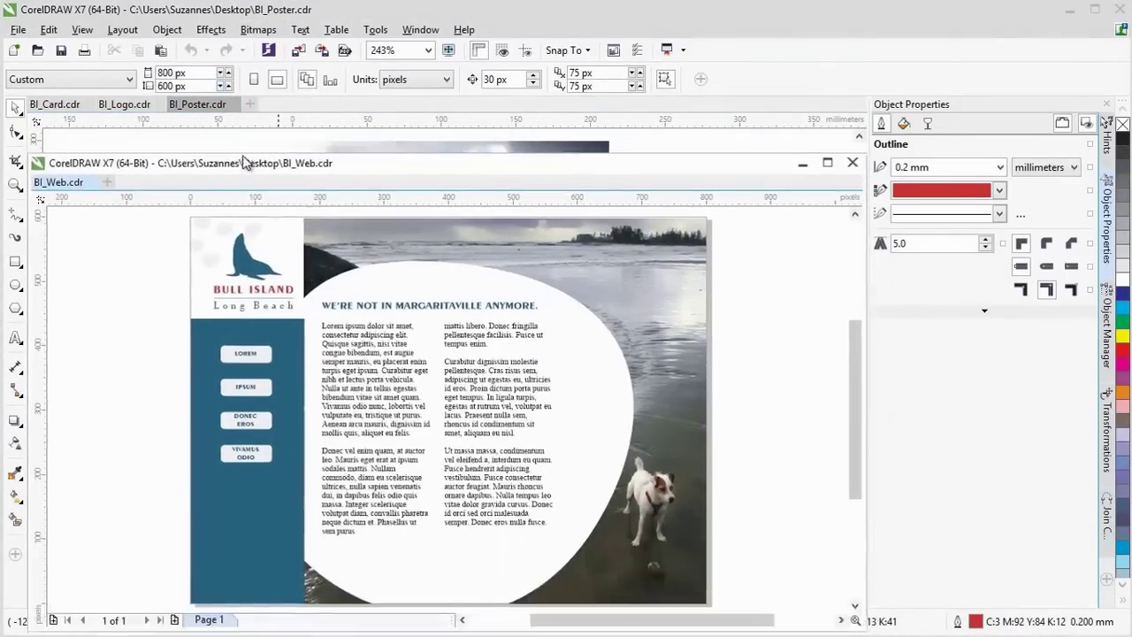
pyautogui.moveTo(263, 270); pyautogui.dragTo(243, 114)
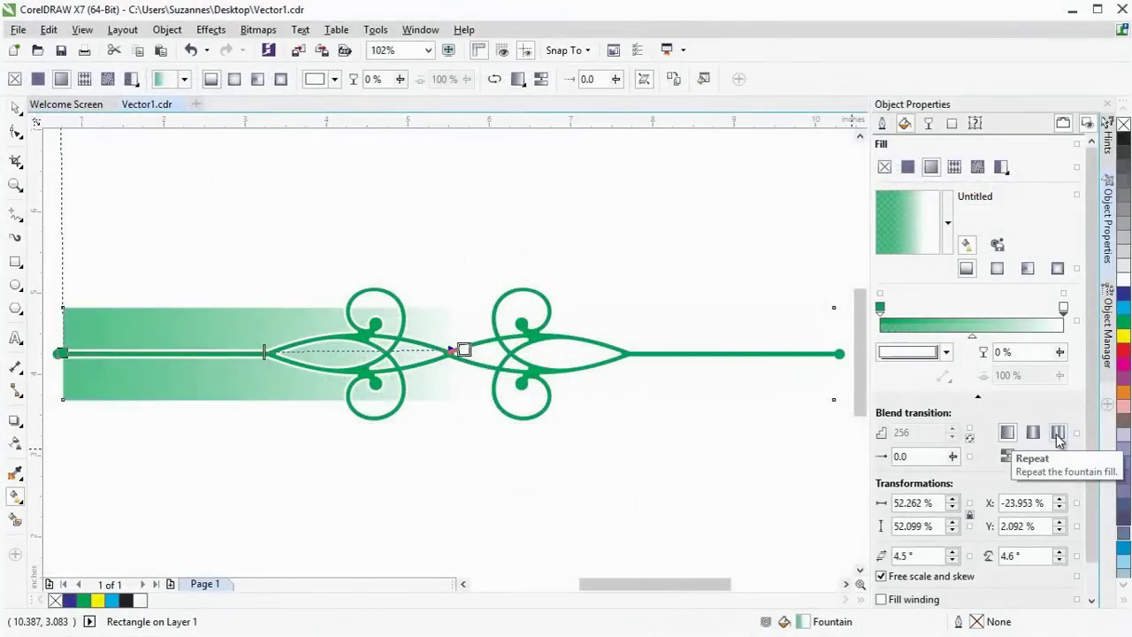
# - Make the fountain fill a mirrored, repeating elliptical gradient, resize it, and frame the plaid square
pyautogui.click(1059, 437)
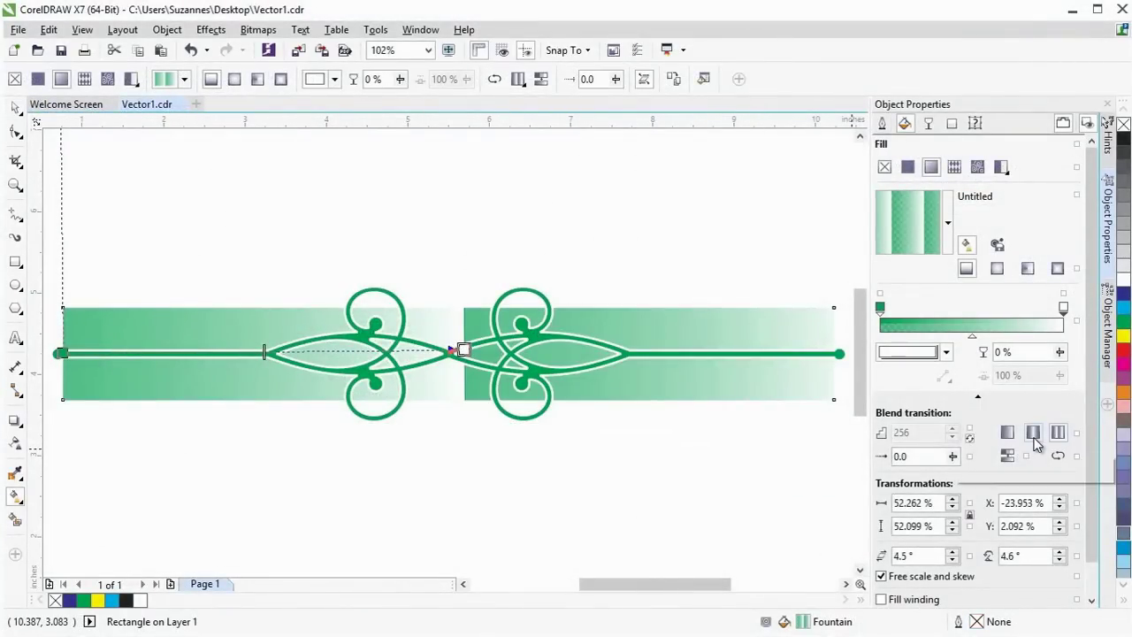
pyautogui.click(1033, 433)
pyautogui.click(997, 268)
pyautogui.moveTo(464, 256); pyautogui.dragTo(525, 274)
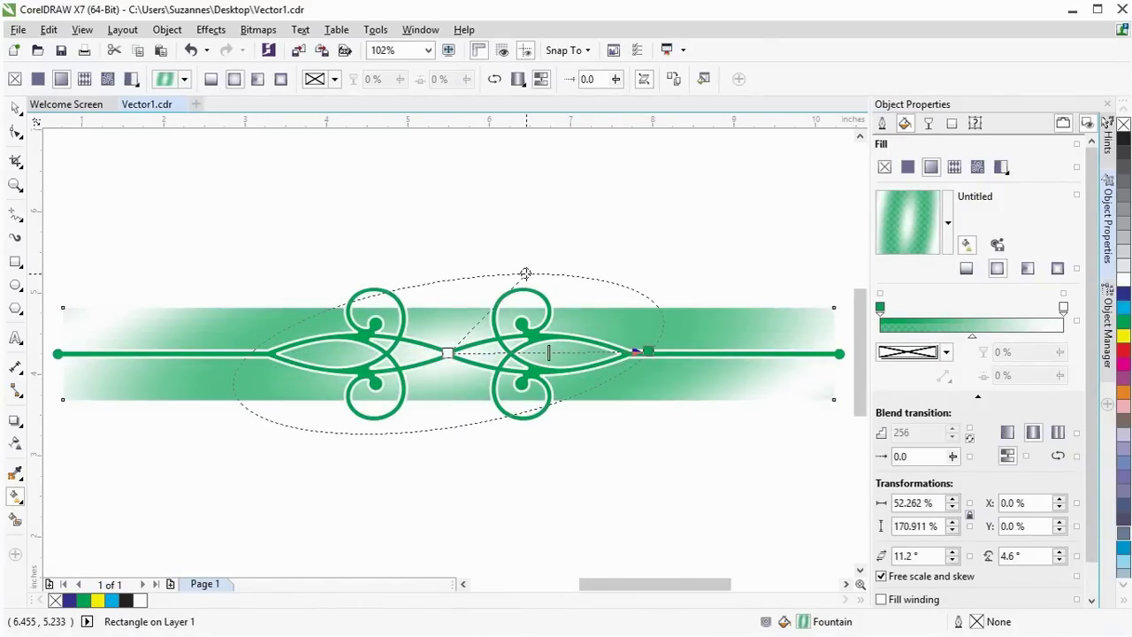
pyautogui.moveTo(646, 350); pyautogui.dragTo(544, 351)
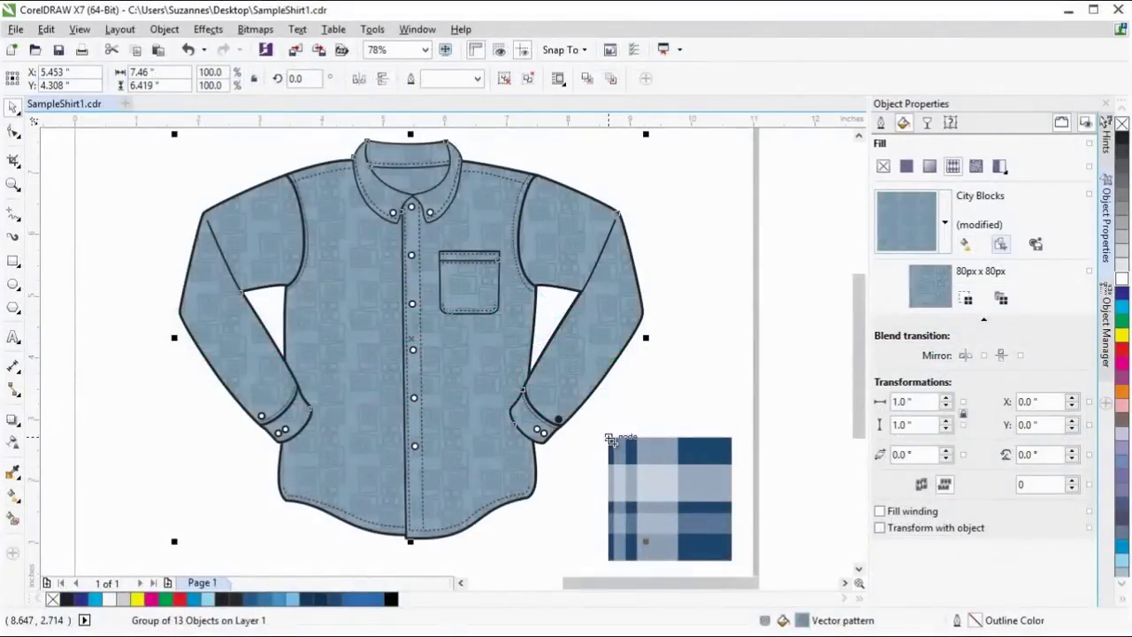
pyautogui.moveTo(610, 440); pyautogui.dragTo(730, 559)
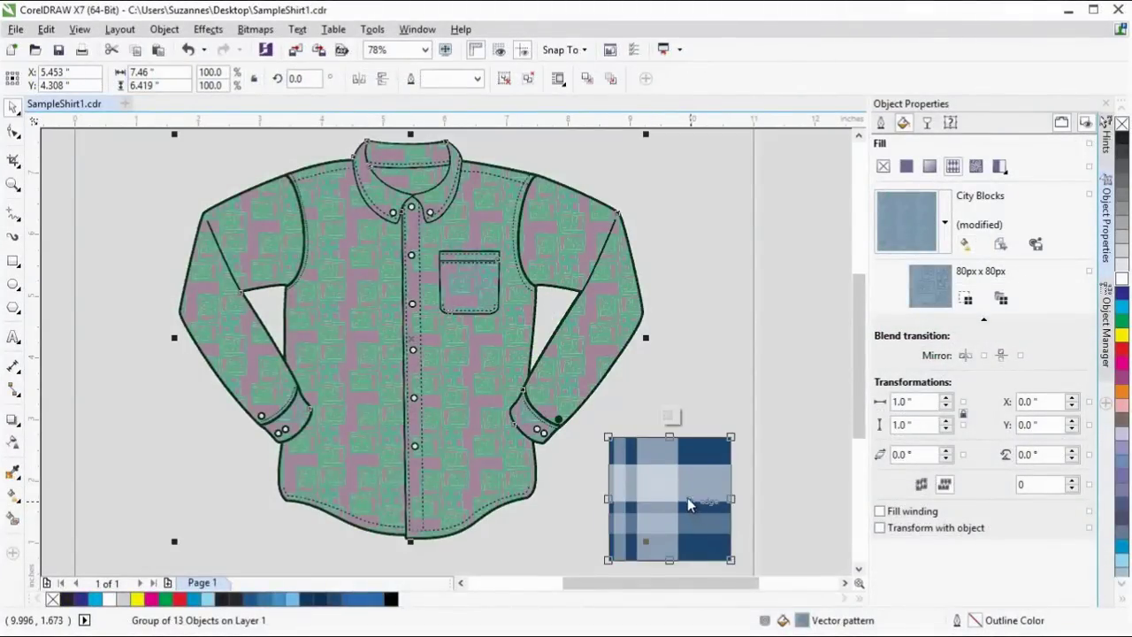
# - Fill the shirt with the plaid, save it as Blue Plaid under Floral, and upvote Boomerang
pyautogui.click(672, 415)
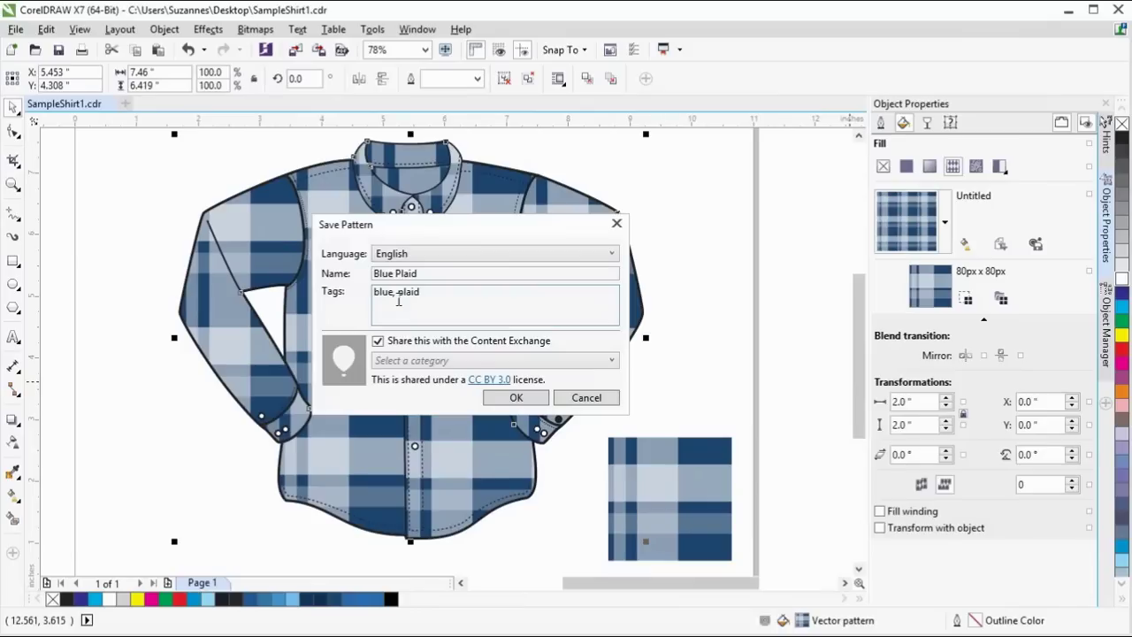
pyautogui.click(612, 361)
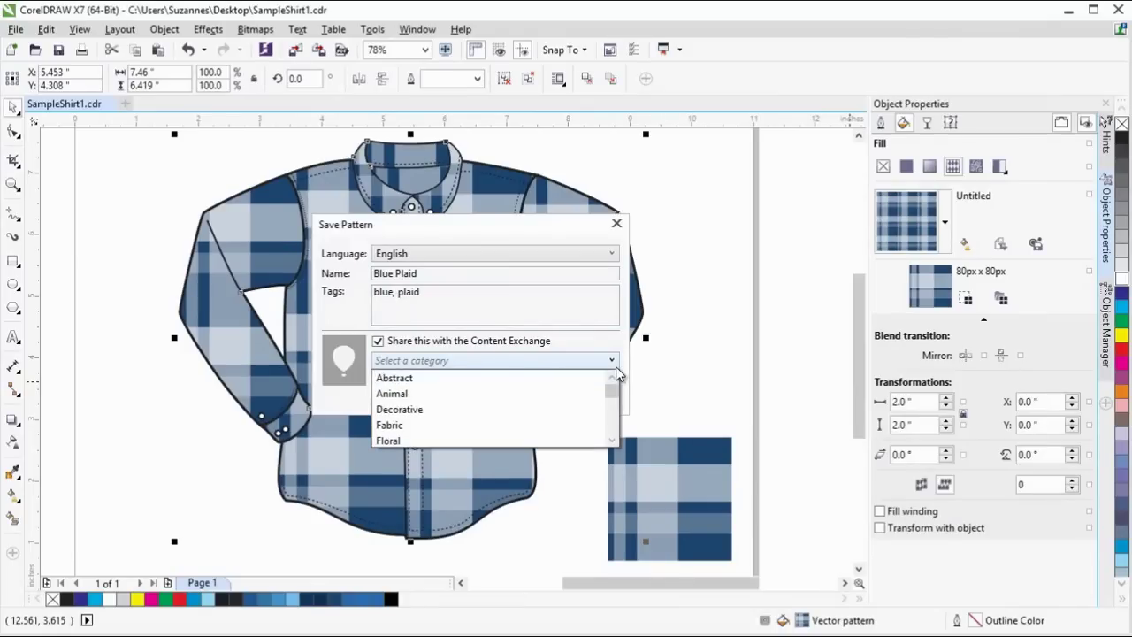
pyautogui.scroll(-1, 531, 425)
pyautogui.click(501, 431)
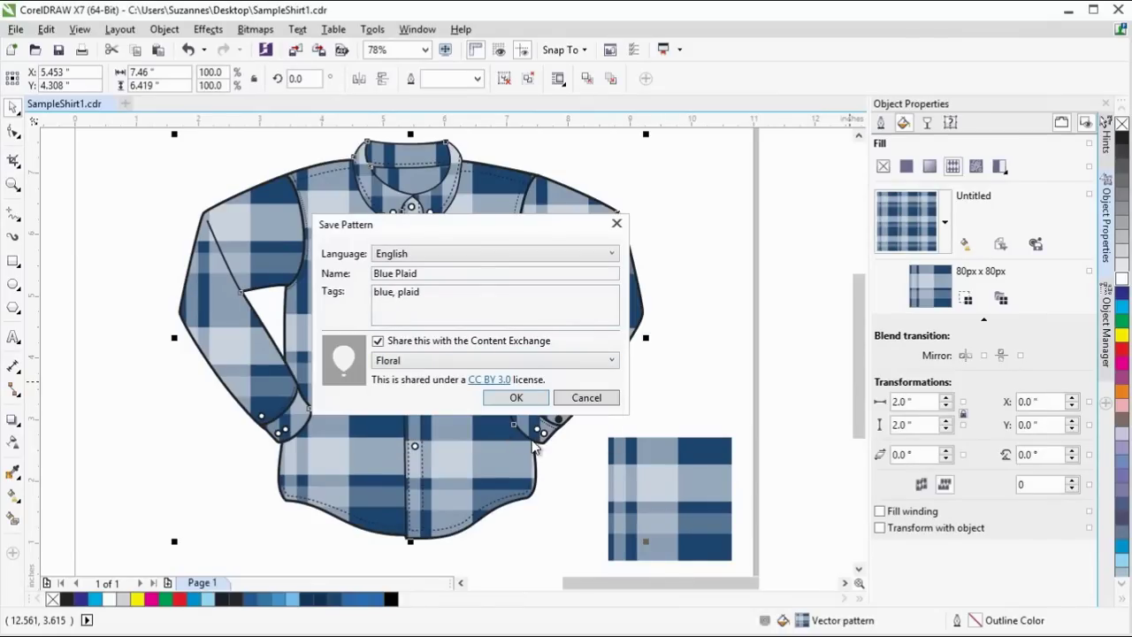
pyautogui.click(543, 404)
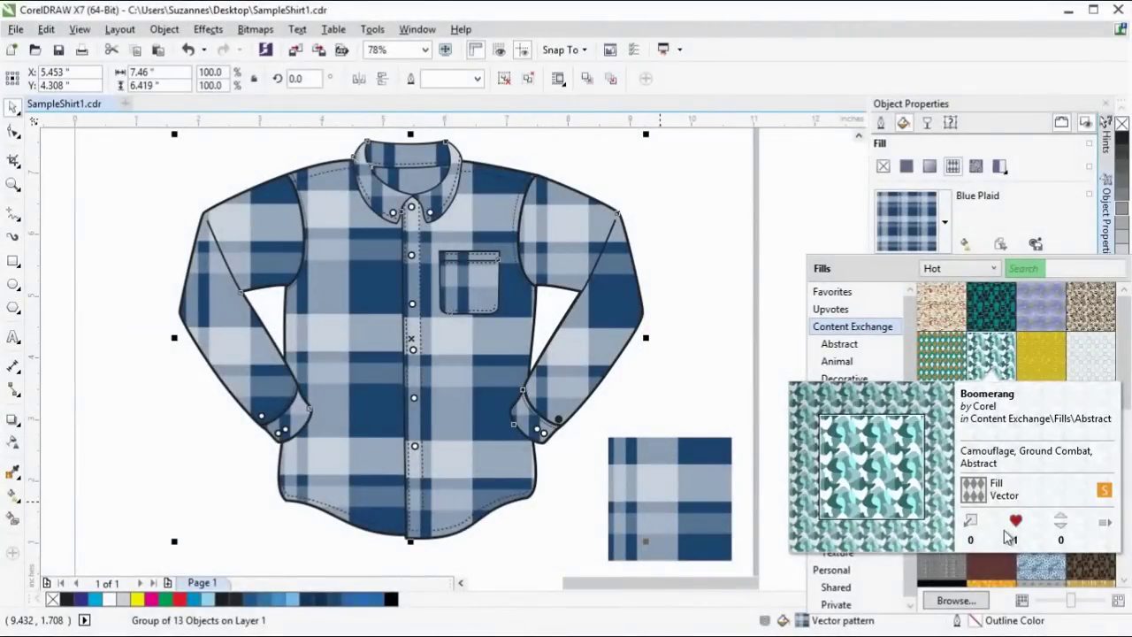
pyautogui.click(1061, 520)
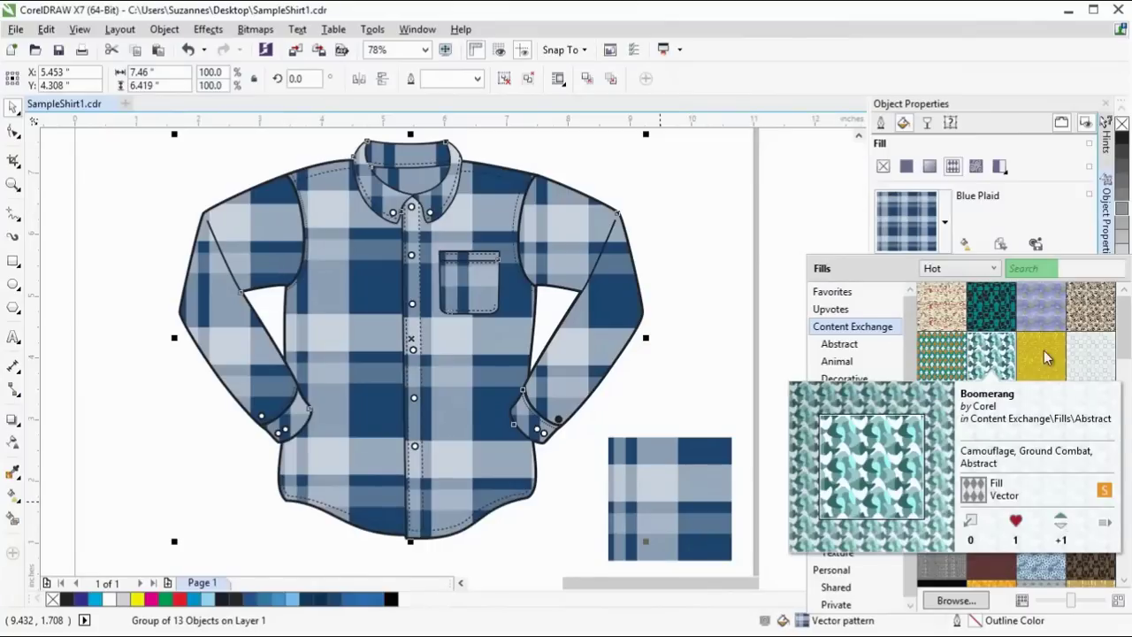
pyautogui.click(994, 270)
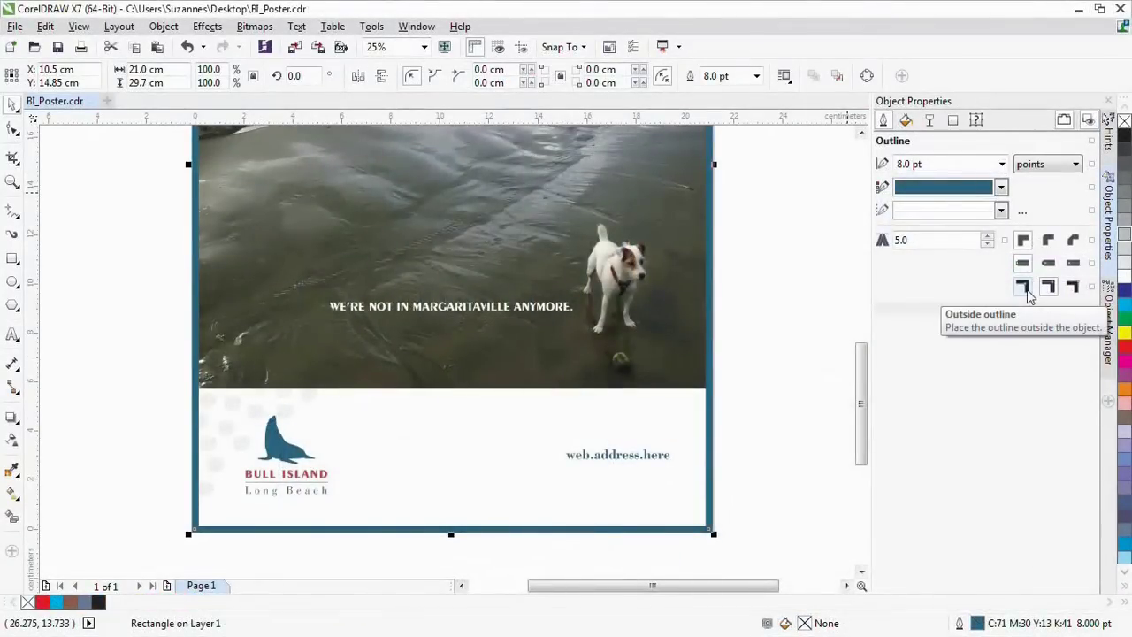
# - Try outside and centered positions, then place the poster border inside the frame
pyautogui.click(1029, 296)
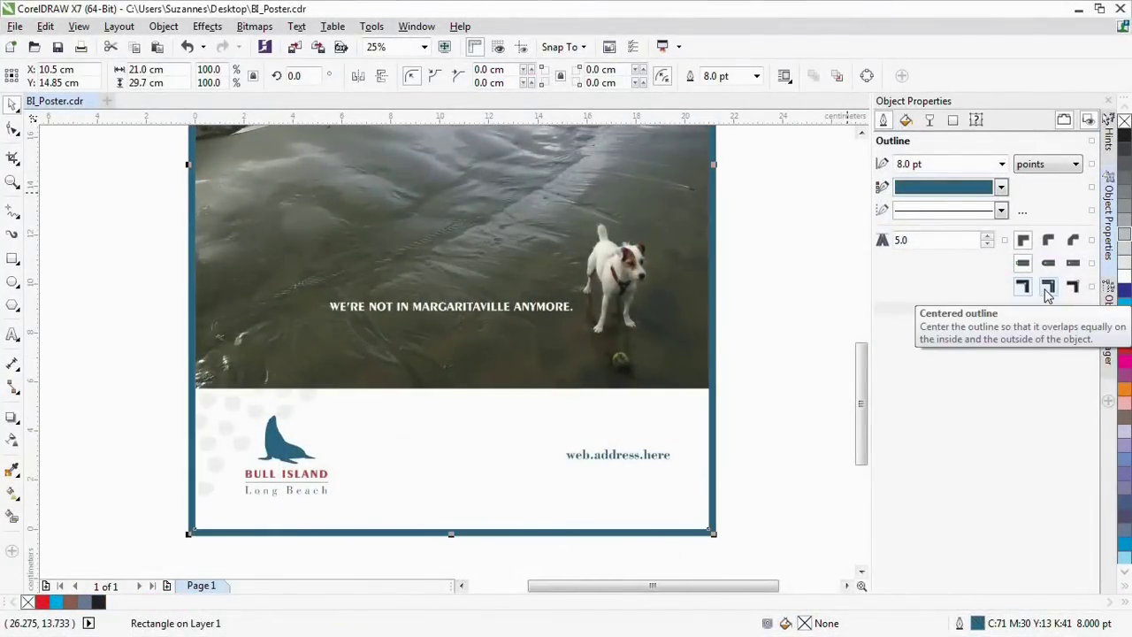
pyautogui.click(1048, 295)
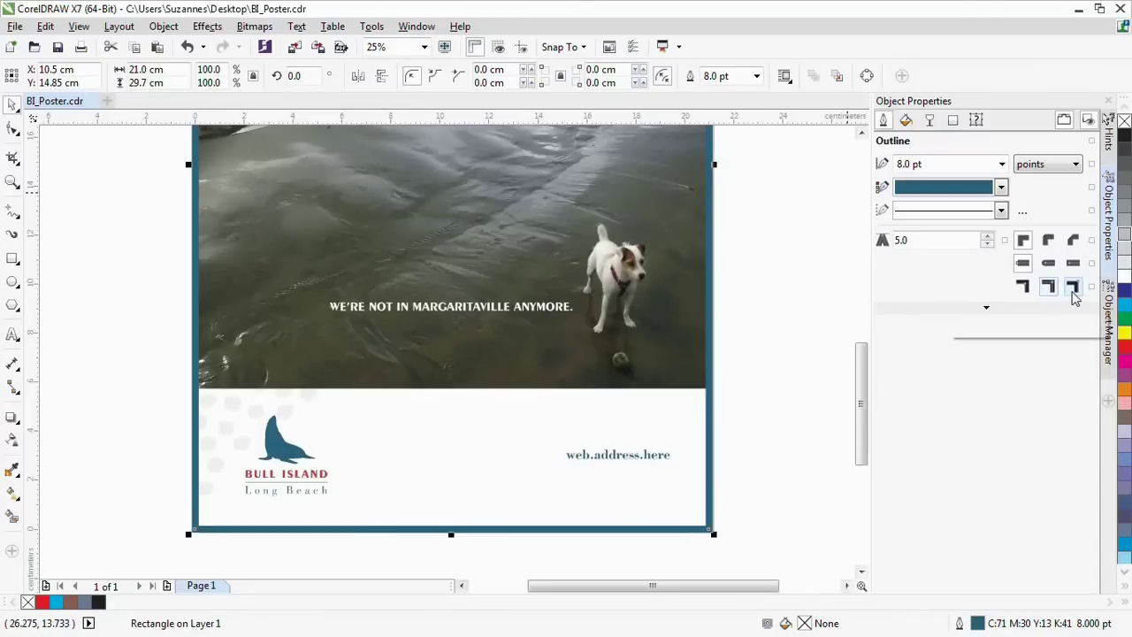
pyautogui.click(1073, 289)
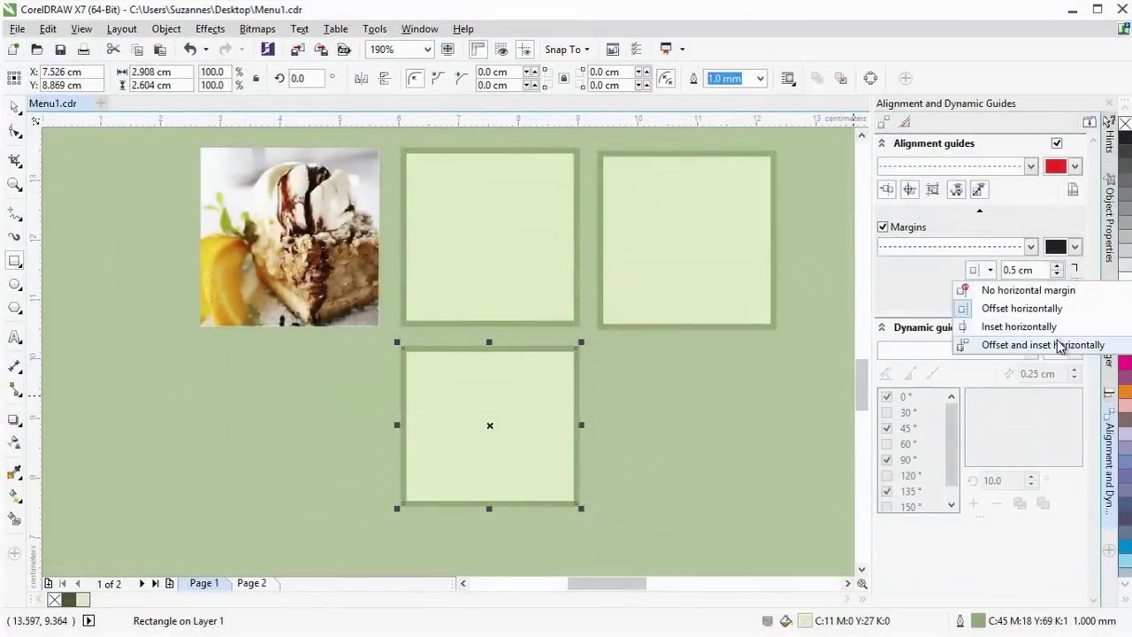
# - Set horizontal and vertical guide margins to Offset and inset, then align the lower green square
pyautogui.click(1059, 346)
pyautogui.click(990, 294)
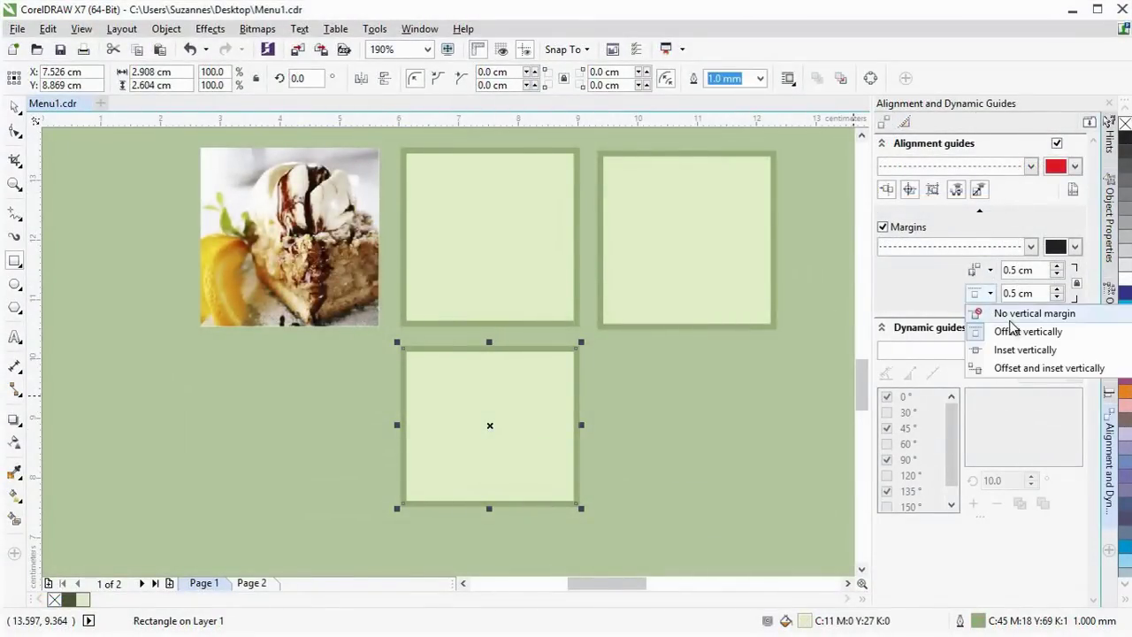
pyautogui.click(1016, 372)
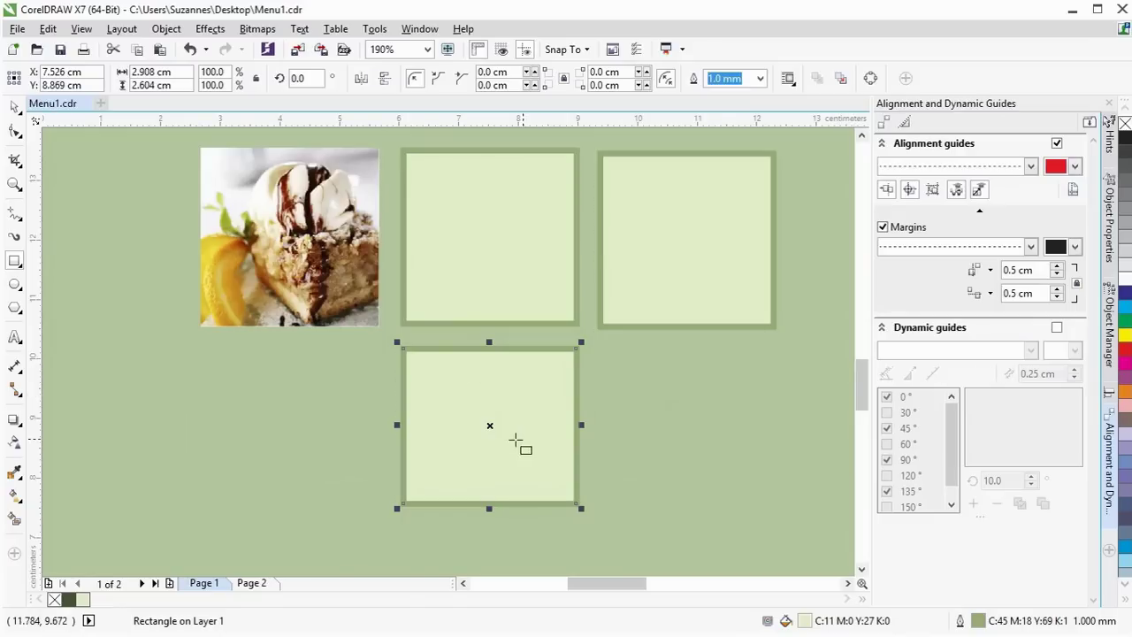
pyautogui.moveTo(490, 426); pyautogui.dragTo(492, 433)
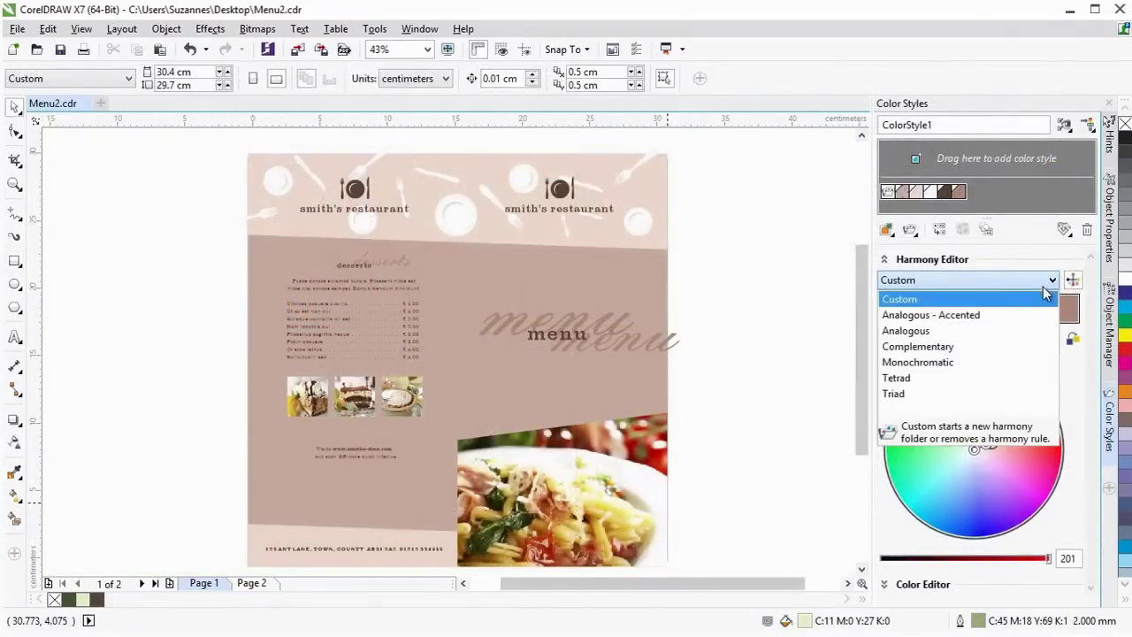
# - Apply Complementary harmony, give the QR code diamond dots, and show Gabriola's OpenType features
pyautogui.click(1000, 347)
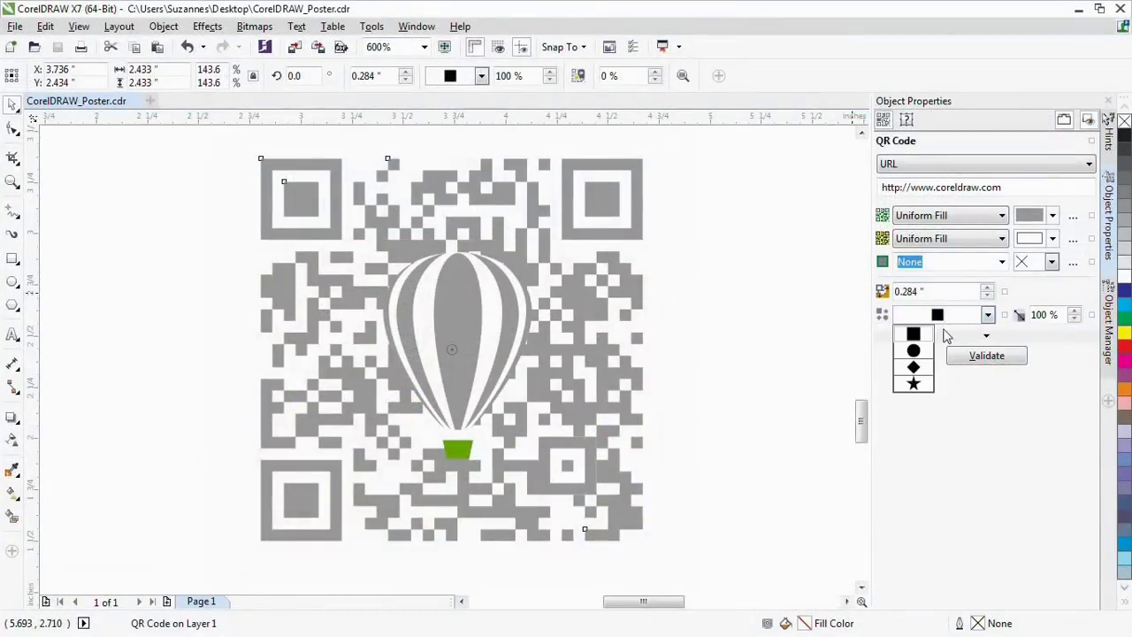
pyautogui.click(914, 367)
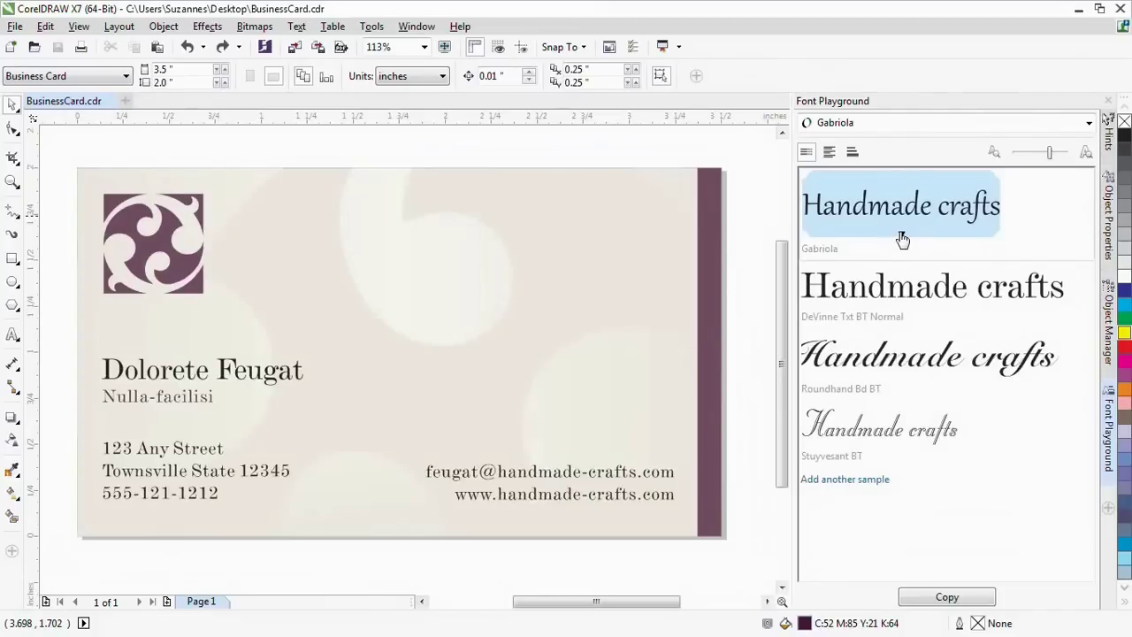
pyautogui.click(902, 239)
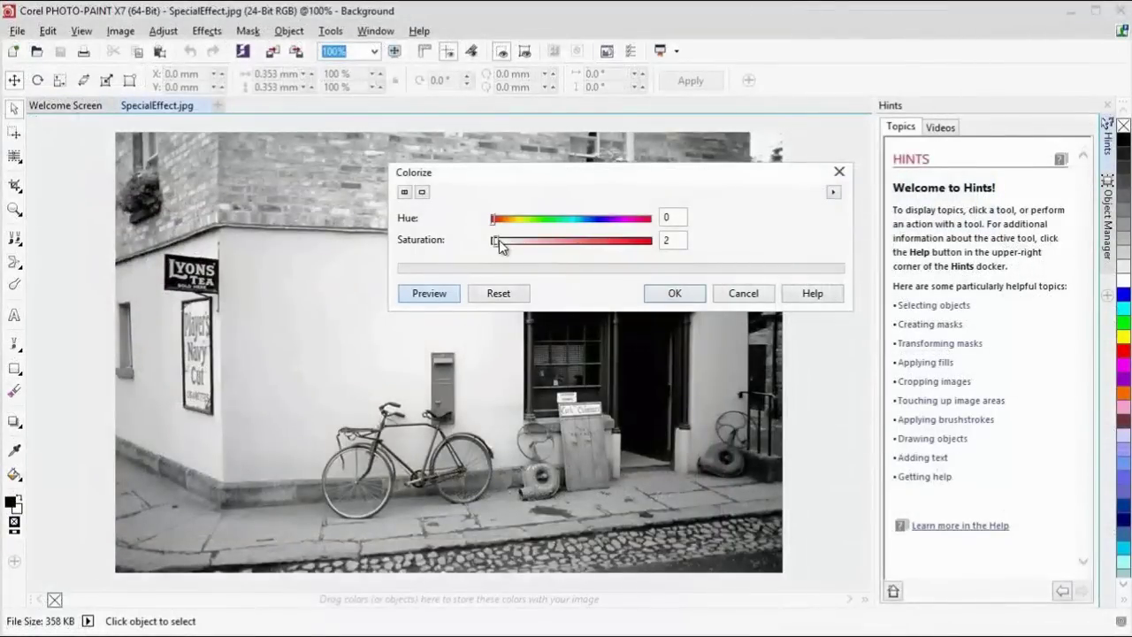
# - Raise Colorize saturation to 24 to tint the street photo sepia
pyautogui.moveTo(506, 242)
pyautogui.mouseDown()
pyautogui.moveTo(531, 243)
pyautogui.moveTo(514, 219)
pyautogui.mouseUp()
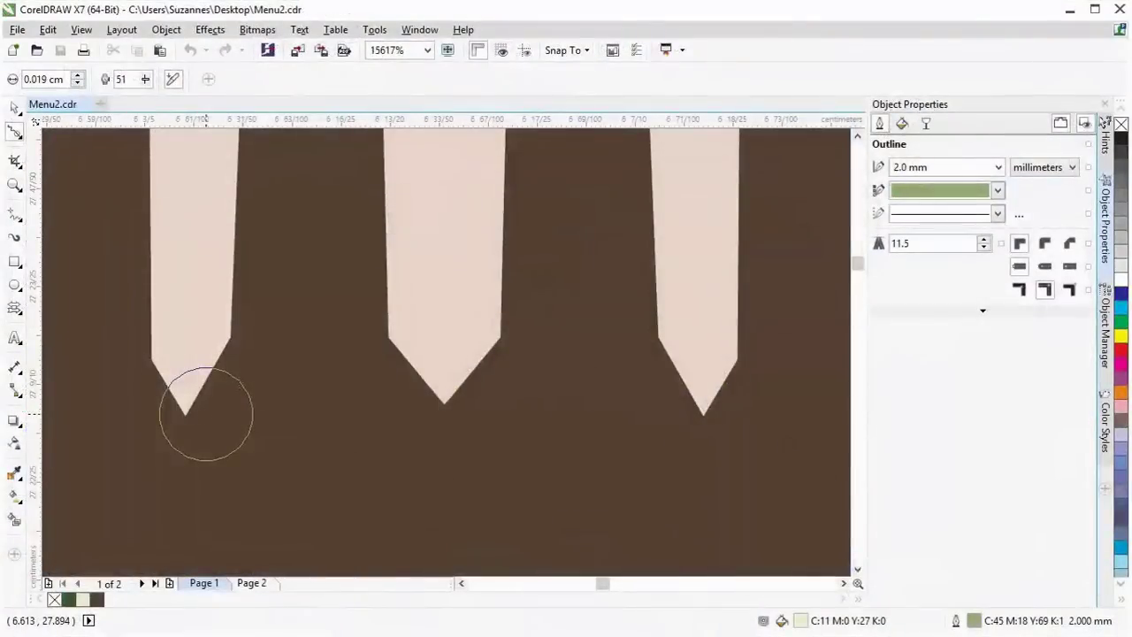
# - Enlarge the Smear brush, round off the first shape's pointed tip, and adjust smear pressure
pyautogui.press('shift')
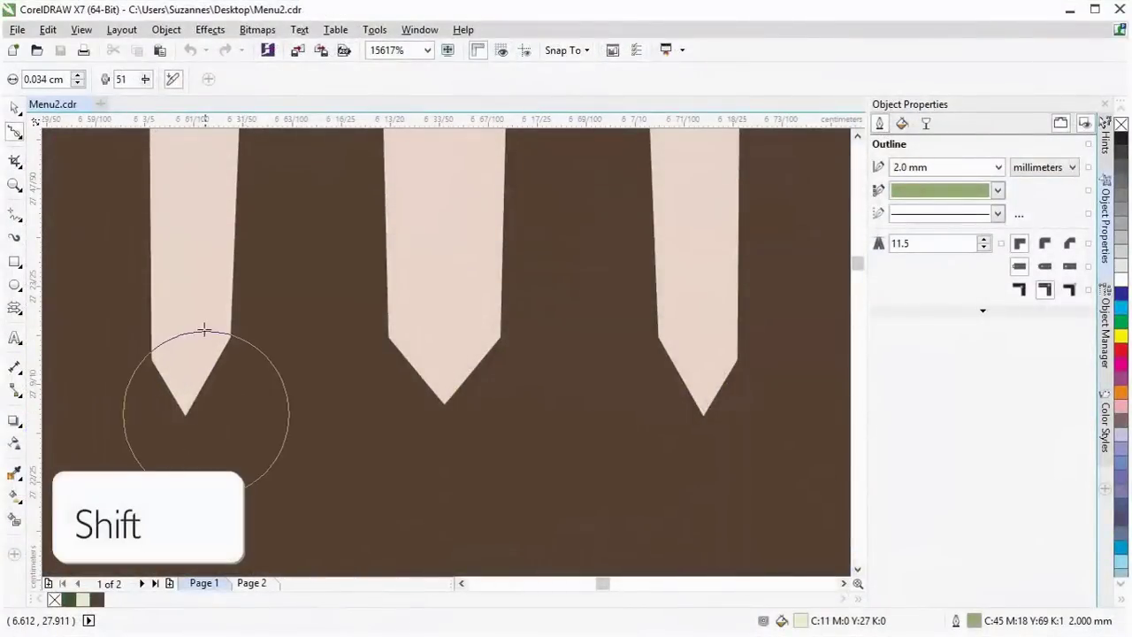
pyautogui.moveTo(203, 329); pyautogui.dragTo(150, 359)
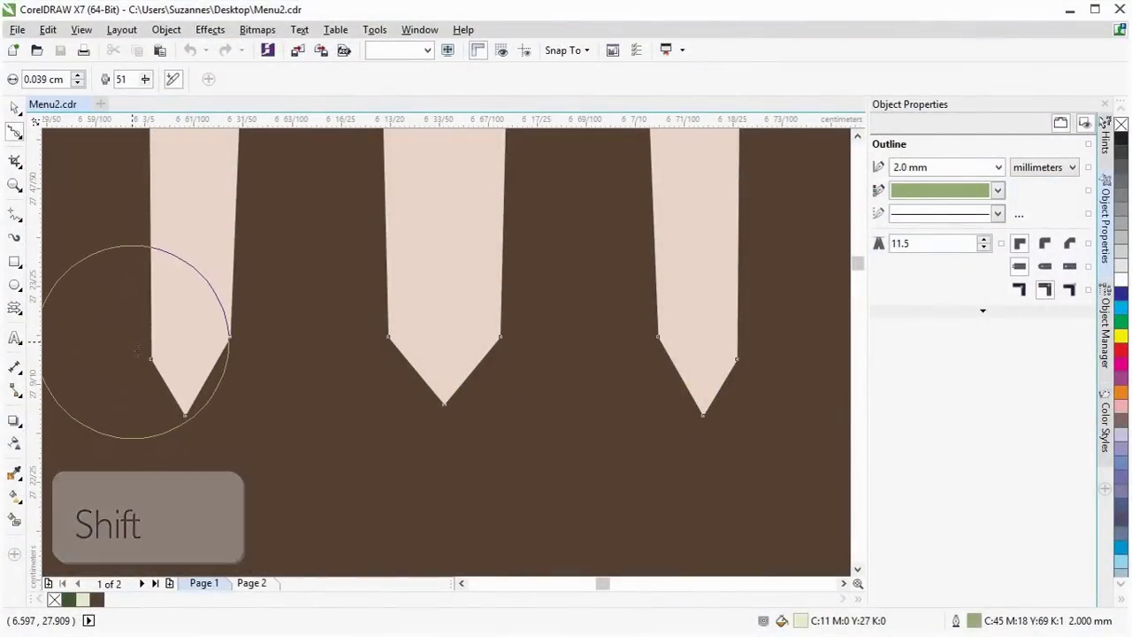
pyautogui.moveTo(203, 392)
pyautogui.mouseDown()
pyautogui.moveTo(151, 329)
pyautogui.moveTo(233, 366)
pyautogui.moveTo(146, 354)
pyautogui.moveTo(189, 345)
pyautogui.moveTo(197, 380)
pyautogui.mouseUp()
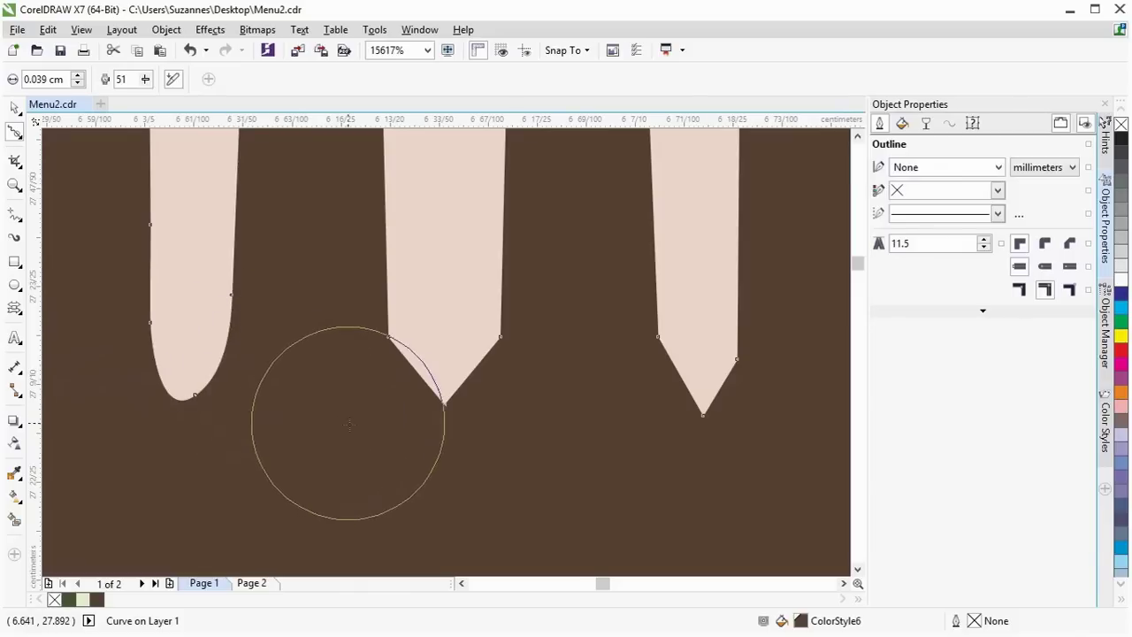
pyautogui.press('alt')
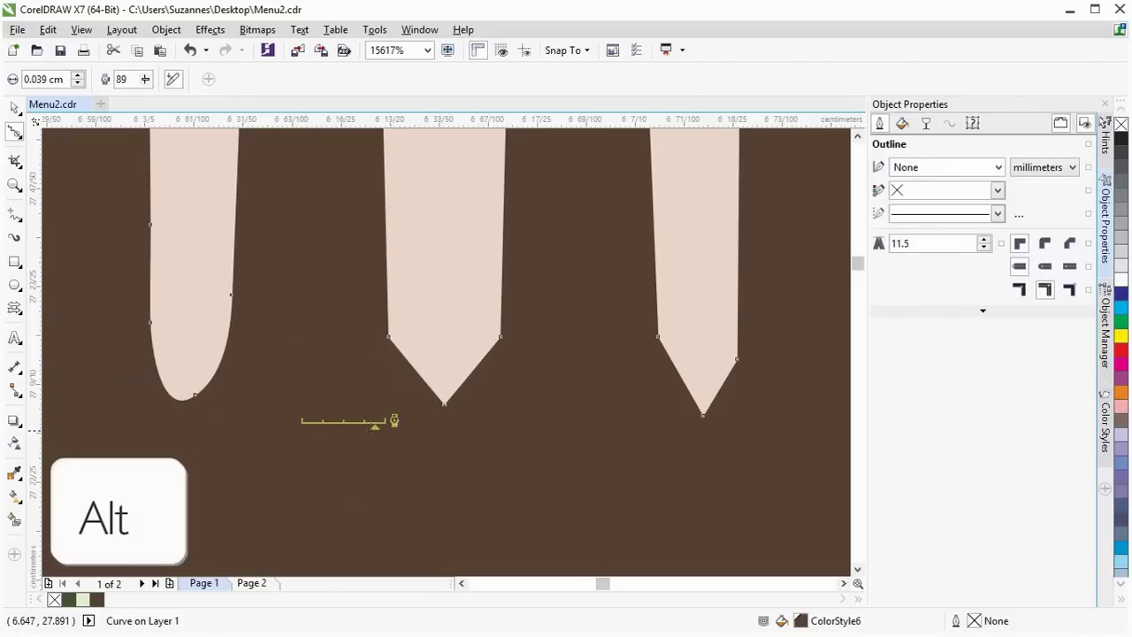